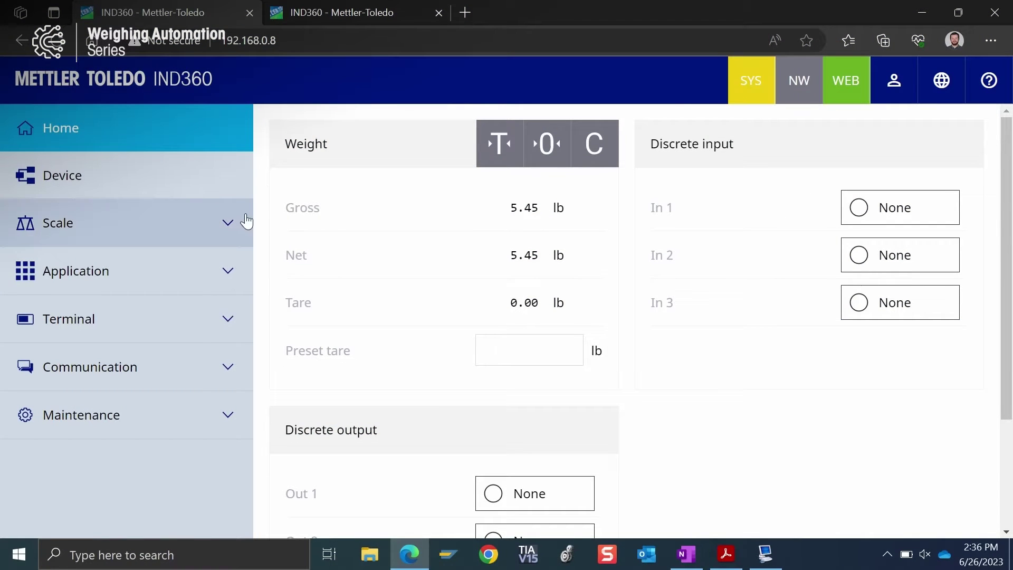
- Open the Calibration page under the Scale section of the sidebar
click(227, 223)
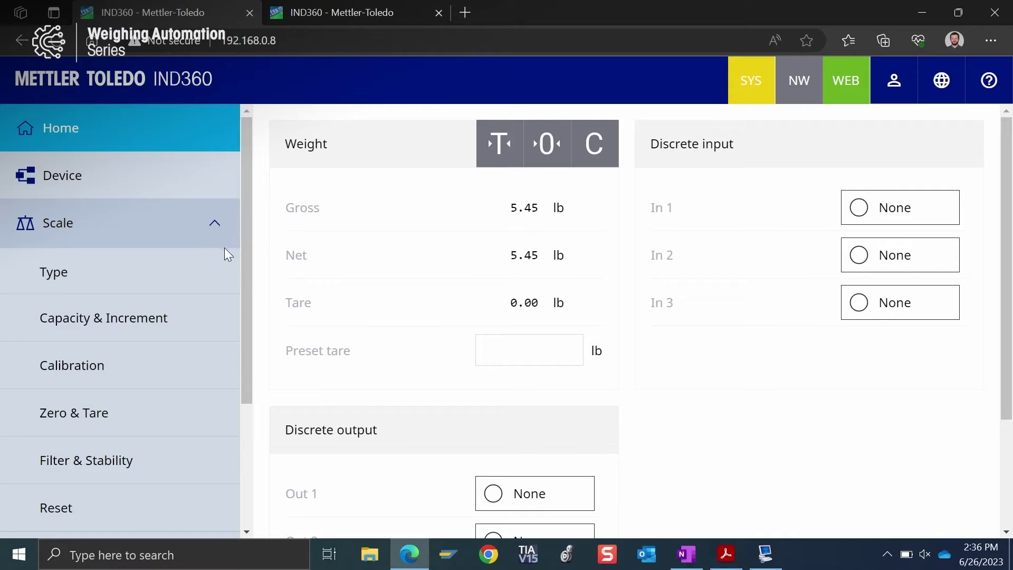
click(187, 365)
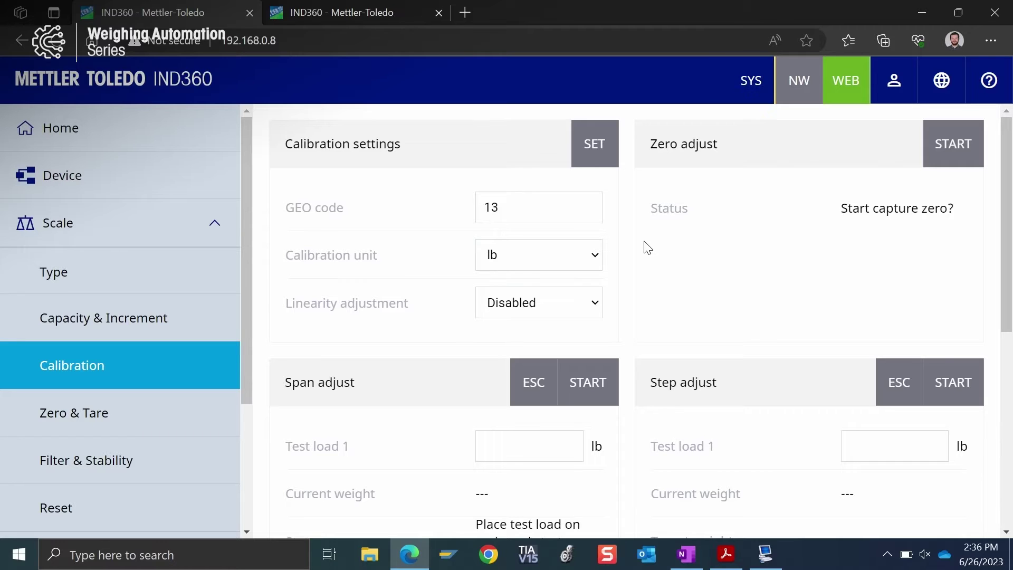
- Run zero adjust to capture 0.00 lb with the scale empty
click(949, 158)
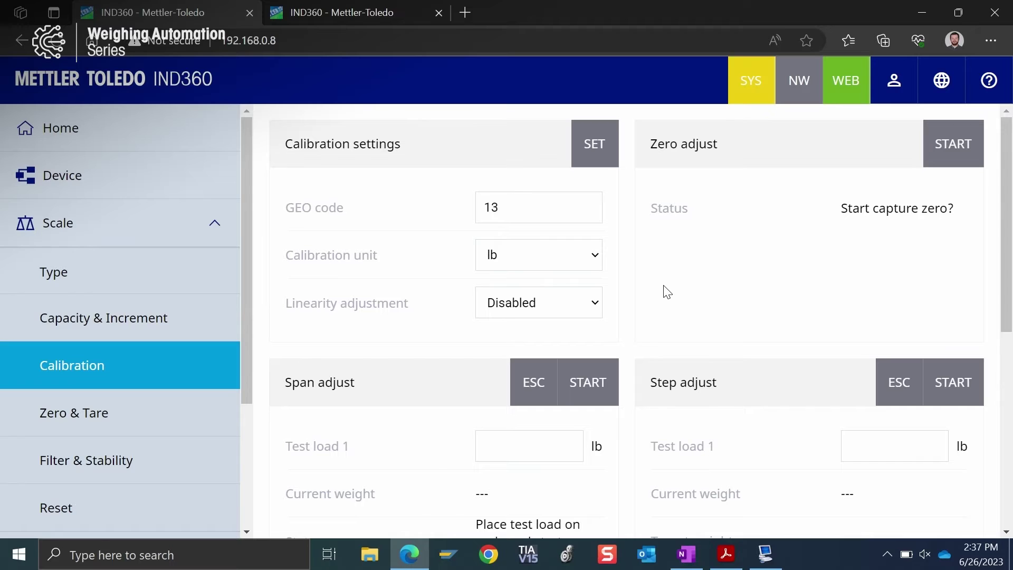
- Set Linearity adjustment to 3 point
click(595, 306)
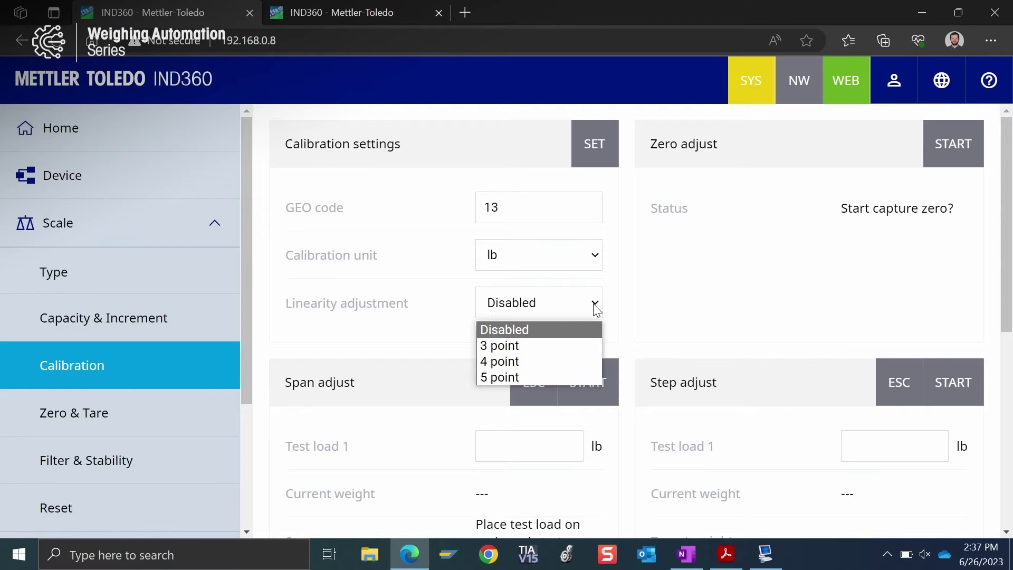
click(523, 345)
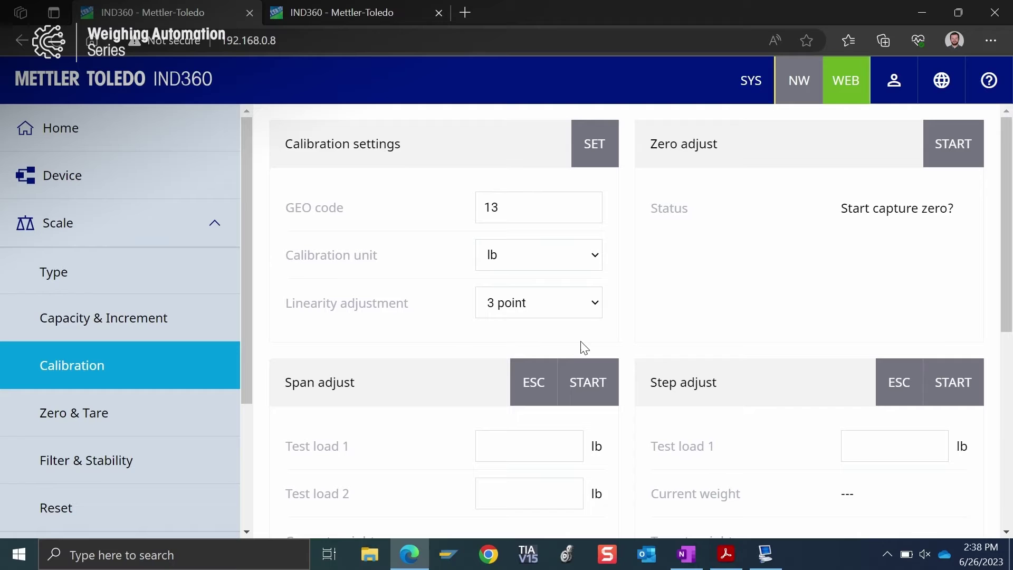
scroll(632, 299, down, 3)
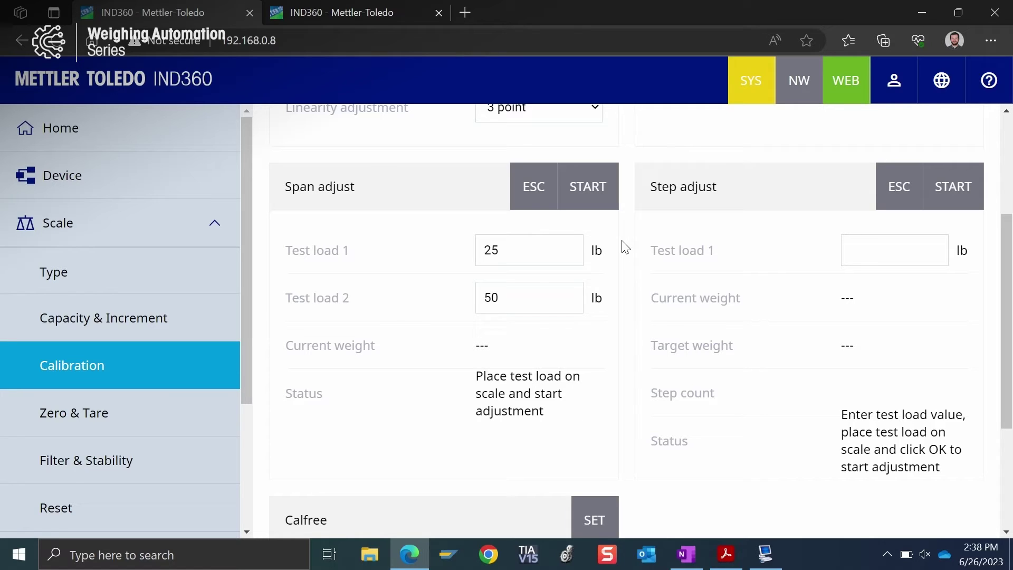
- Run span adjust with the 25 lb load on the scale, then proceed to test load 2
click(599, 200)
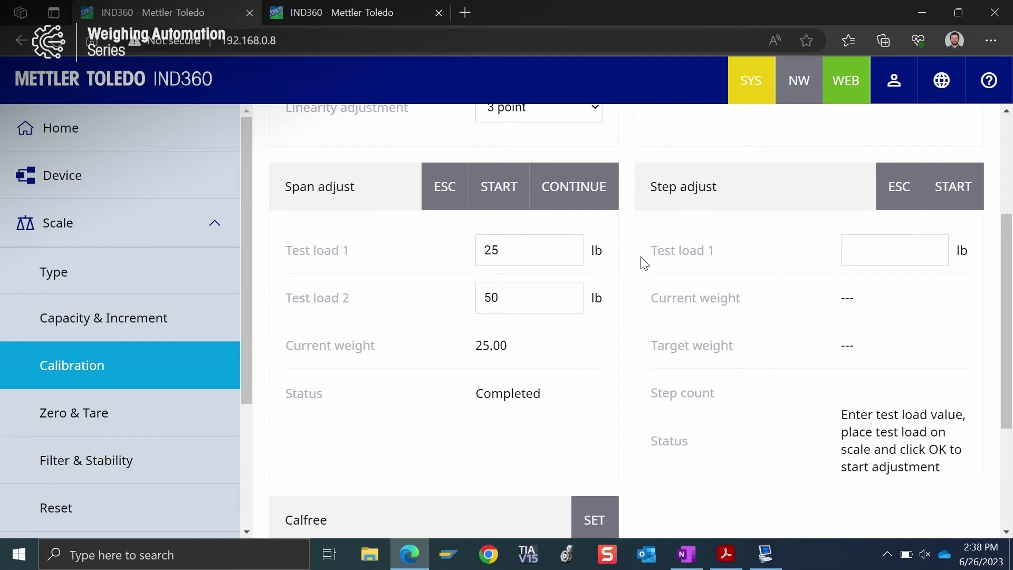
click(607, 199)
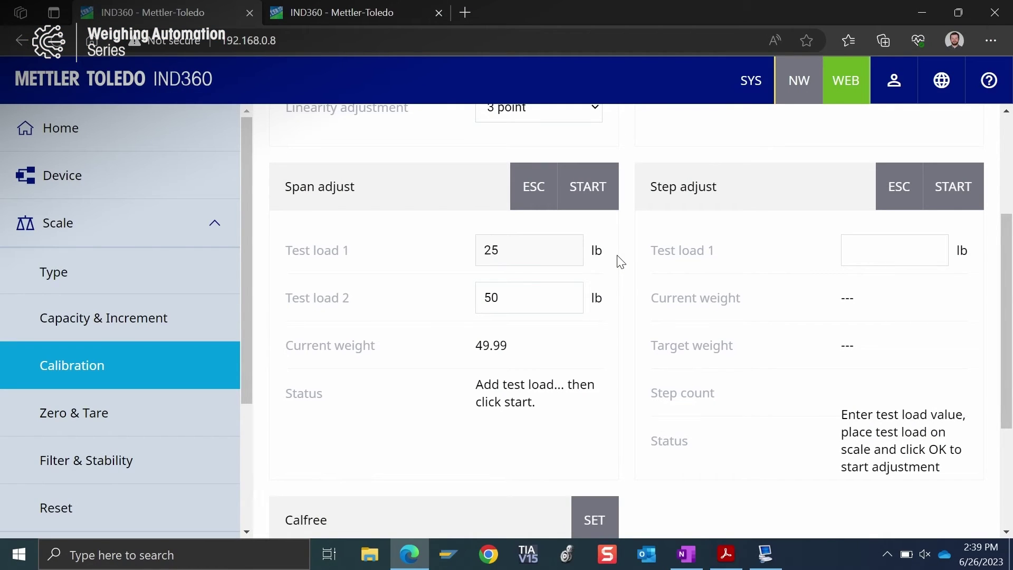
- Run span adjust with the 50 lb test load on the scale
click(606, 206)
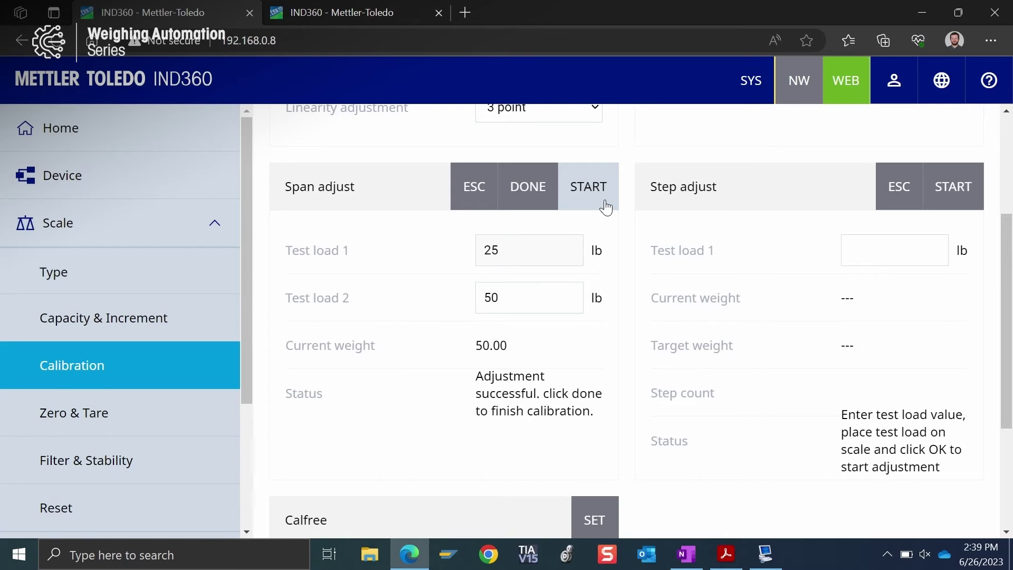
- Complete the span adjustment at 50.00 lb so the test load fields clear
click(532, 202)
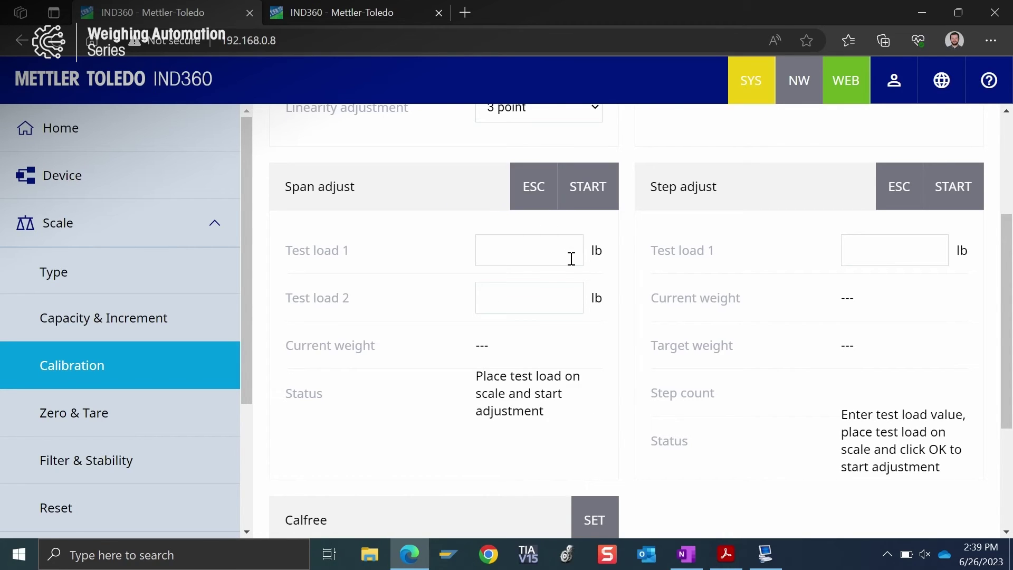